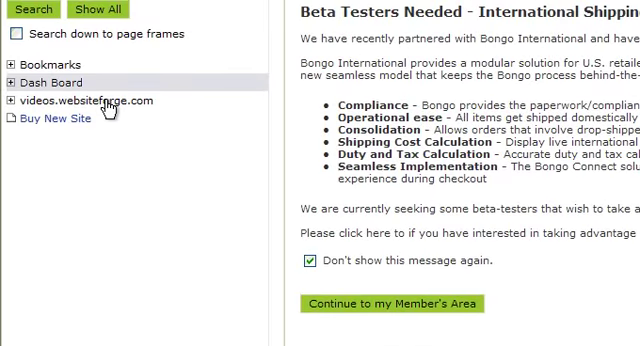
Expand videos.websiteforge.com, then Modules, then the Websiteforge Blog module's options.
left_click(108, 108)
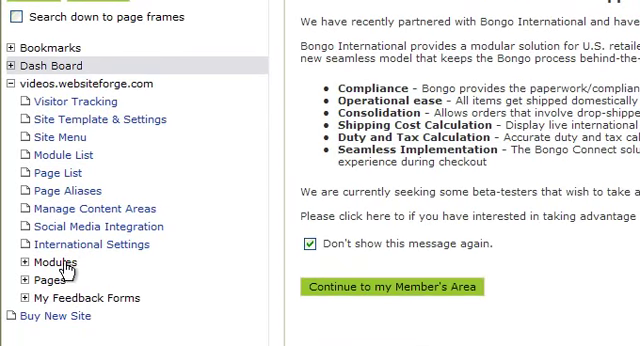
left_click(56, 262)
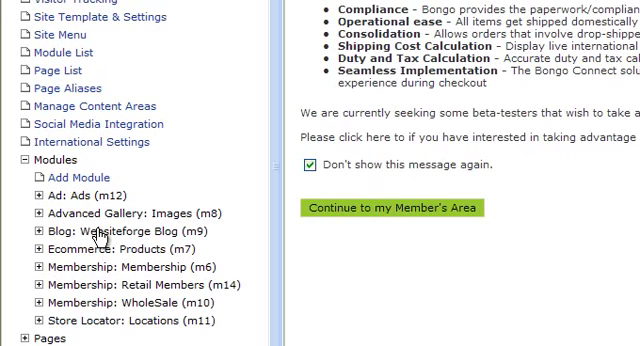
left_click(98, 232)
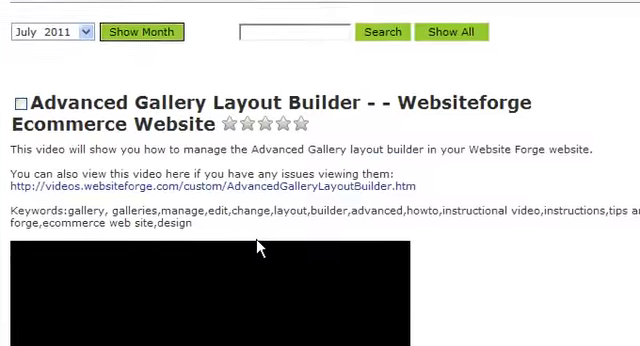
scroll(257, 247, "down", 3)
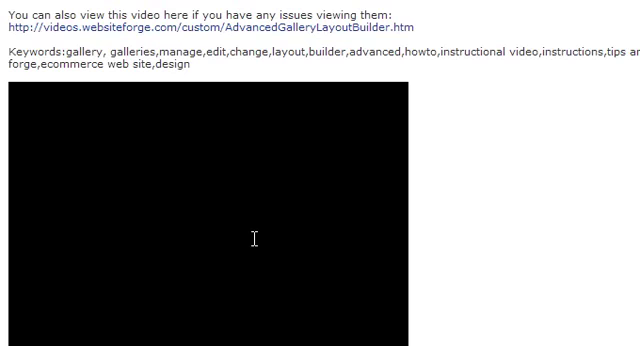
scroll(254, 238, "down", 1)
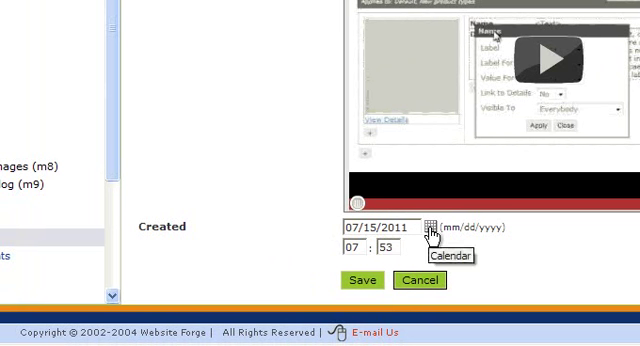
left_click(431, 229)
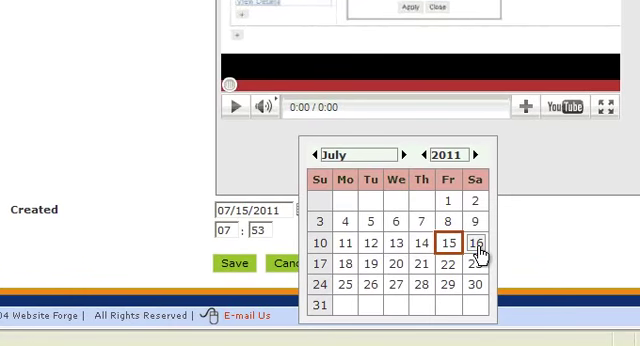
left_click(477, 246)
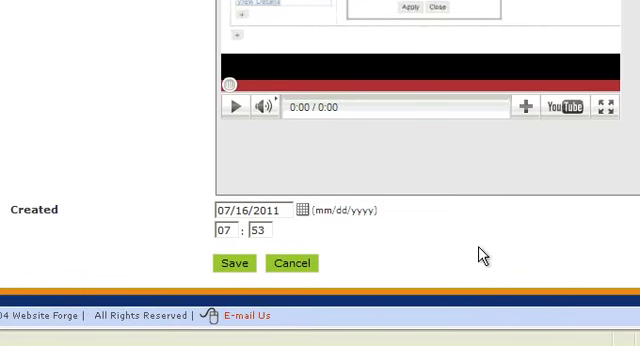
left_click(303, 211)
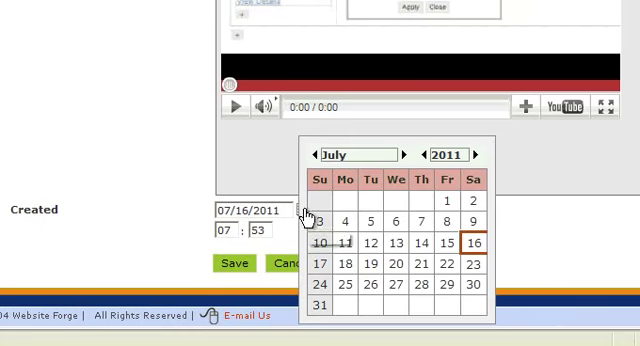
left_click(447, 243)
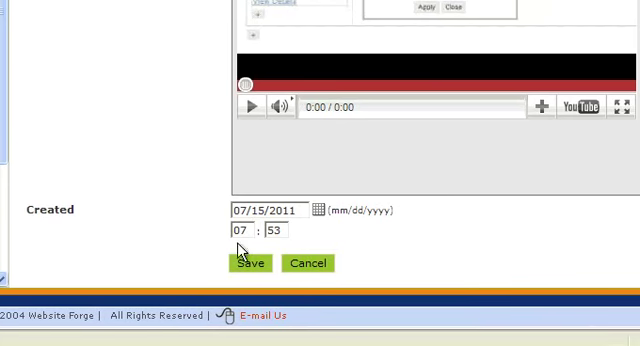
left_click(330, 223)
left_click_drag(330, 223, 285, 232)
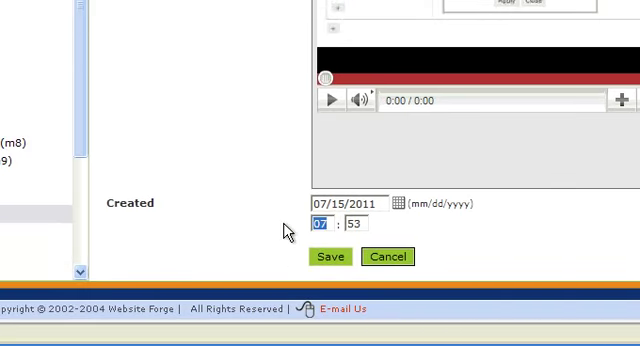
type("08")
key("BackSpace")
type("7")
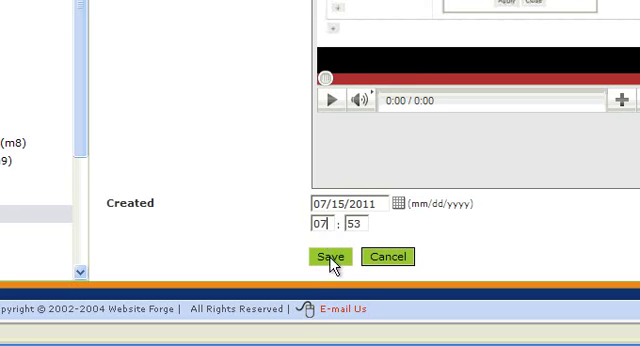
Save the post with Created date 07/15/2011 and time 07:53.
left_click(331, 258)
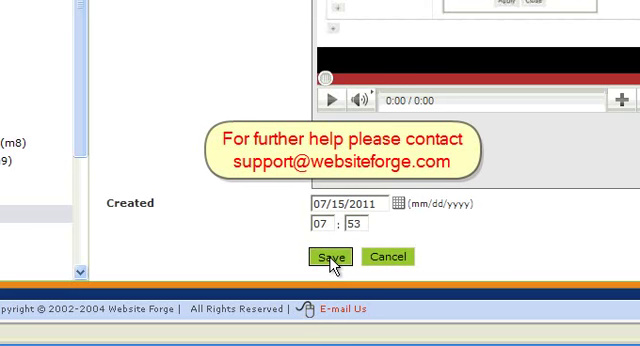
left_click(332, 258)
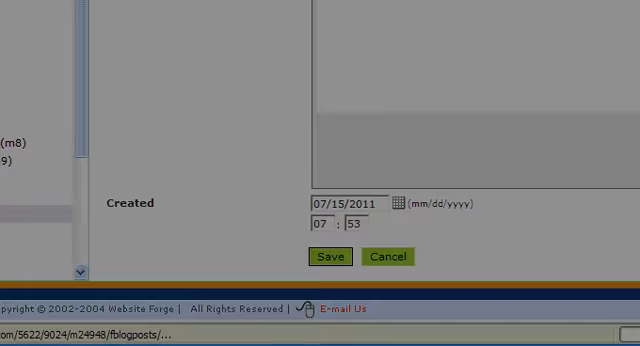